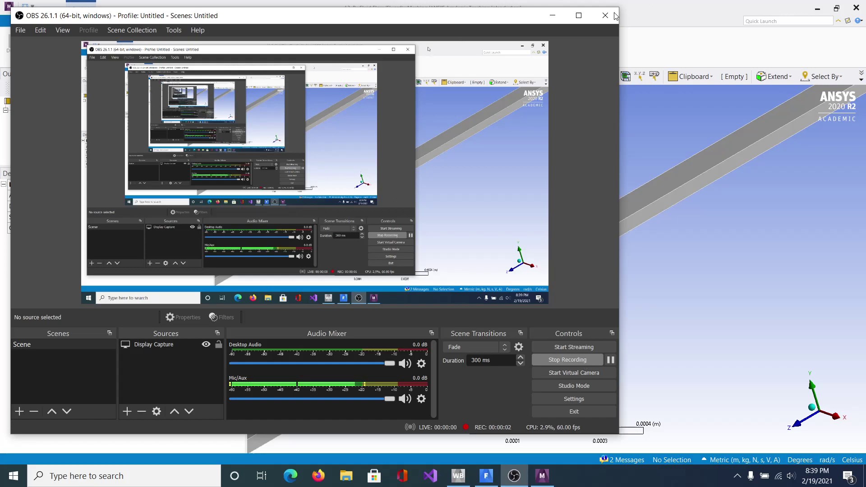
# Display the mesh on the T-junction channel and orbit around it to inspect its elements.
pyautogui.click(552, 17)
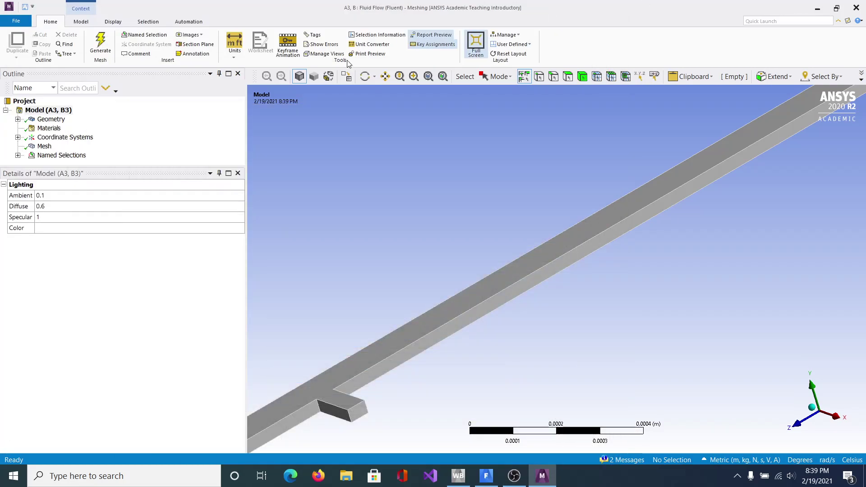
pyautogui.click(44, 146)
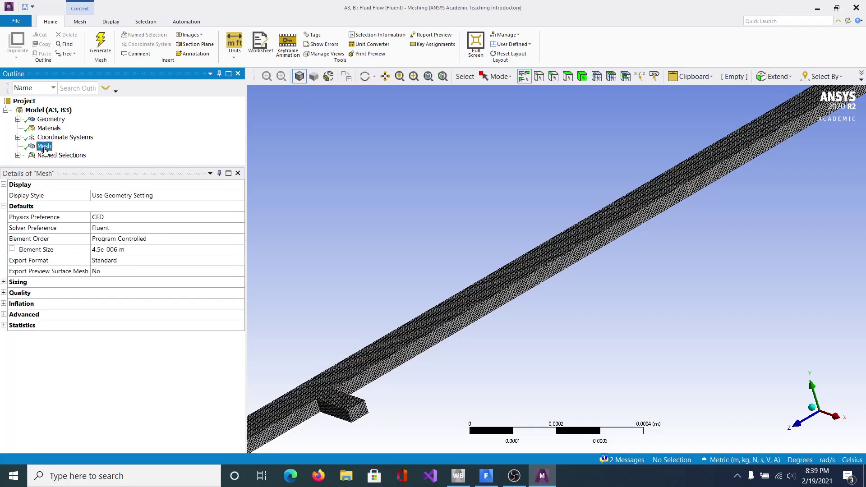
pyautogui.click(365, 76)
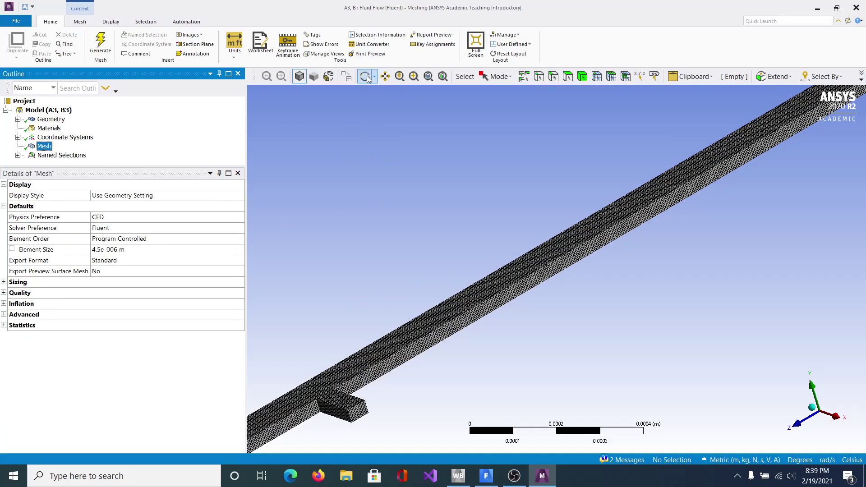
pyautogui.moveTo(354, 276); pyautogui.dragTo(409, 255)
pyautogui.scroll(3, 363, 347)
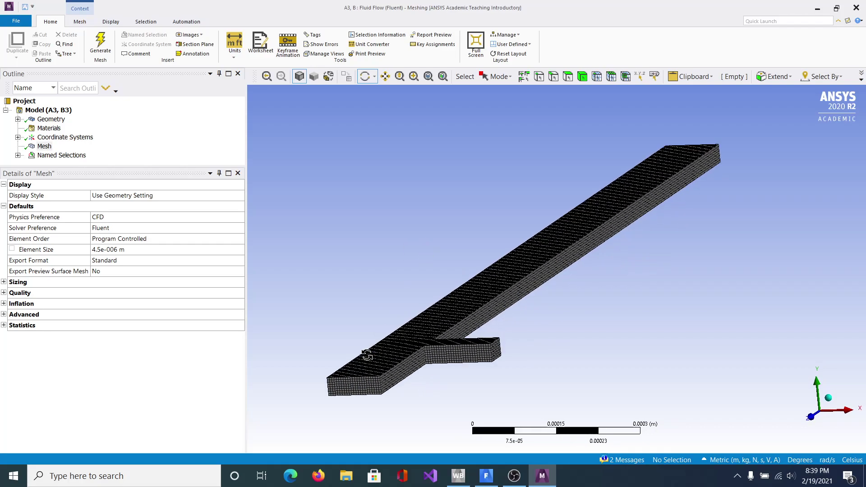
pyautogui.moveTo(344, 333); pyautogui.dragTo(353, 329)
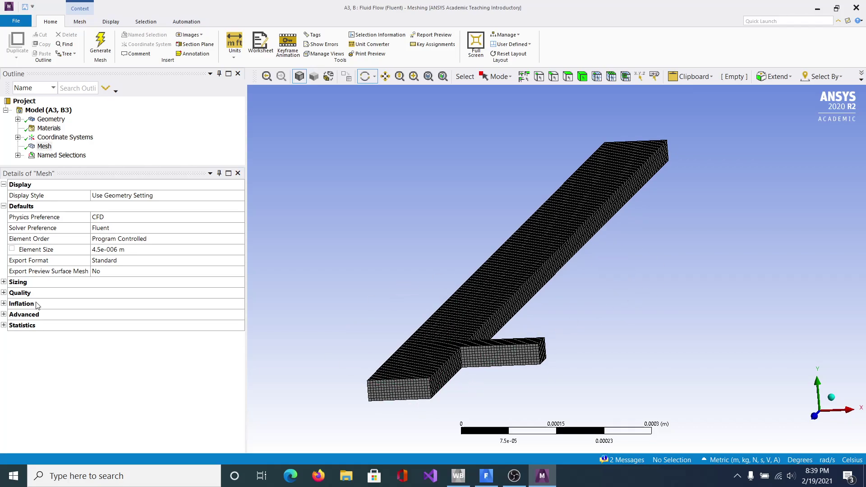
# Review the mesh's automatic inflation options without changing the selection, and close the Meshing application.
pyautogui.click(1, 306)
pyautogui.click(3, 304)
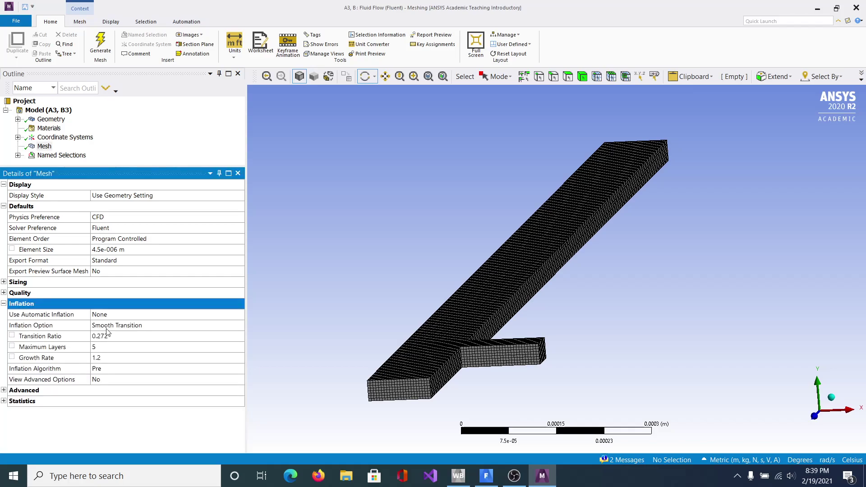
pyautogui.click(183, 315)
pyautogui.click(241, 314)
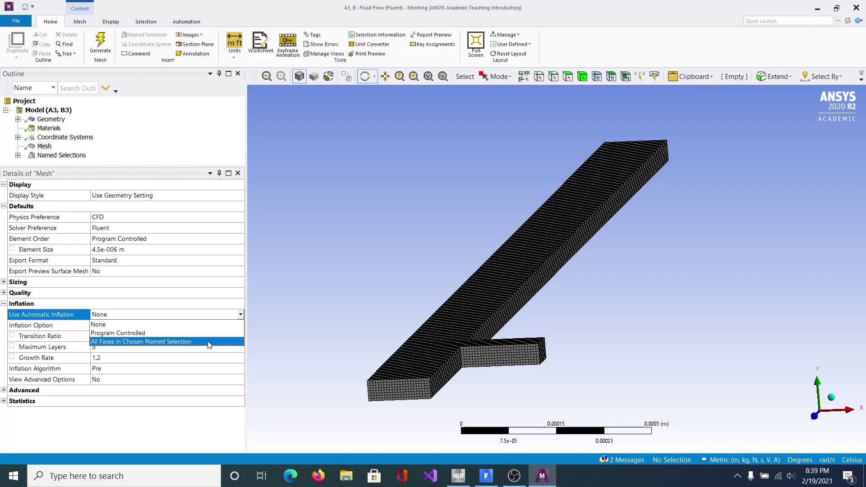
pyautogui.click(280, 284)
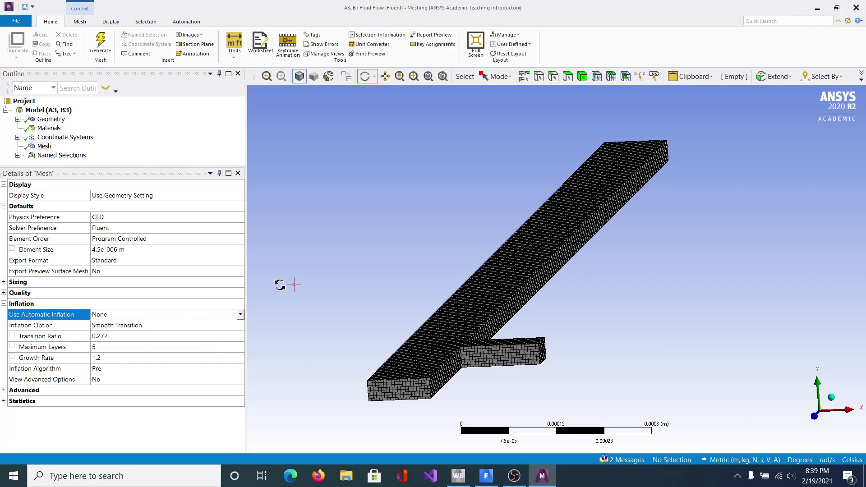
pyautogui.click(855, 8)
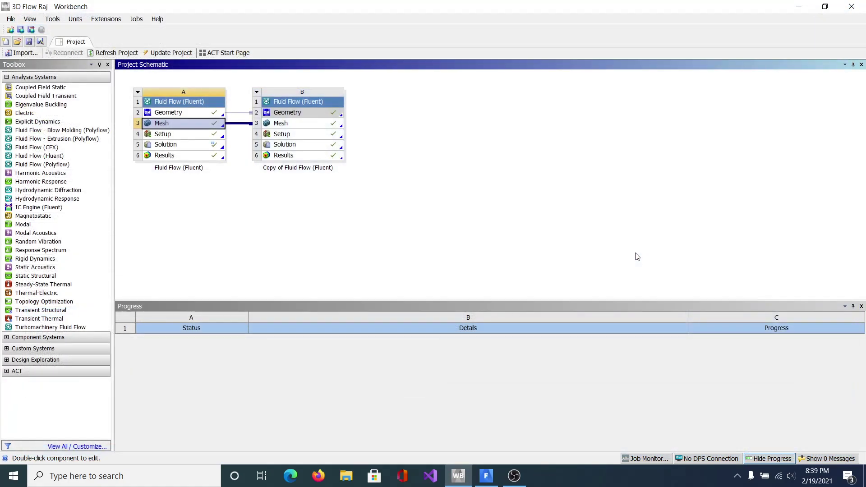
# Switch to the Fluent session and display contour-1, the phase-2 volume fraction on the wall surface.
pyautogui.click(487, 480)
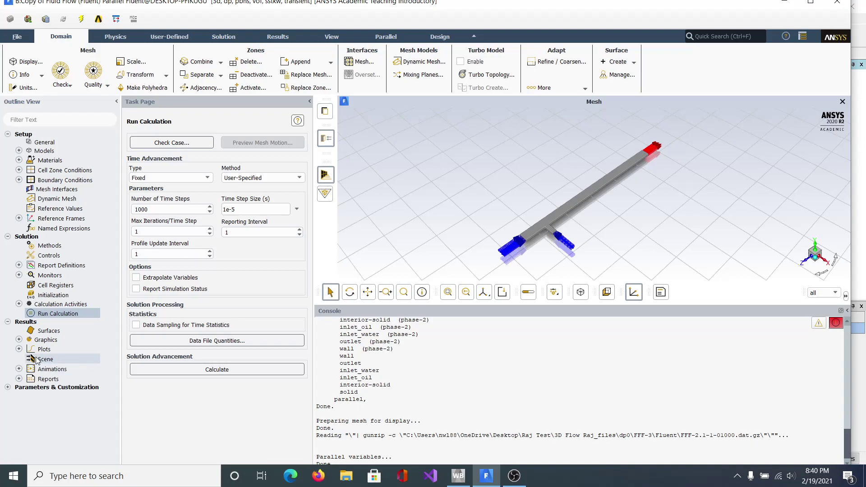
pyautogui.click(18, 339)
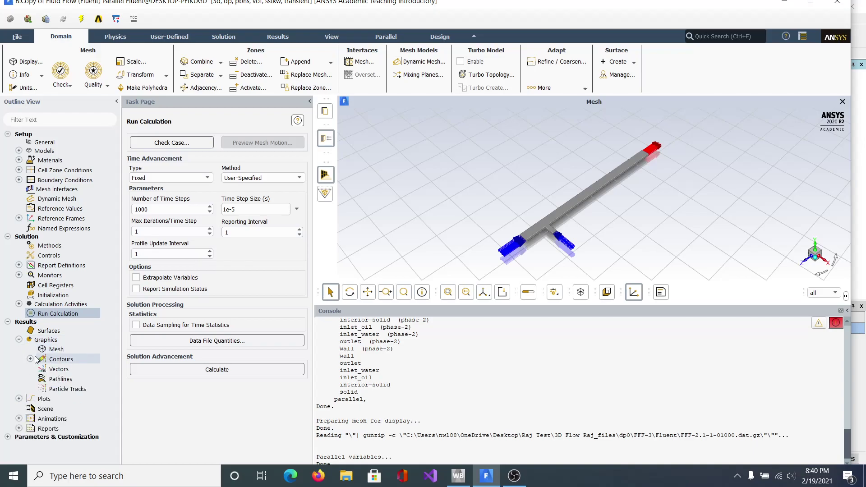
pyautogui.click(30, 359)
pyautogui.doubleClick(63, 369)
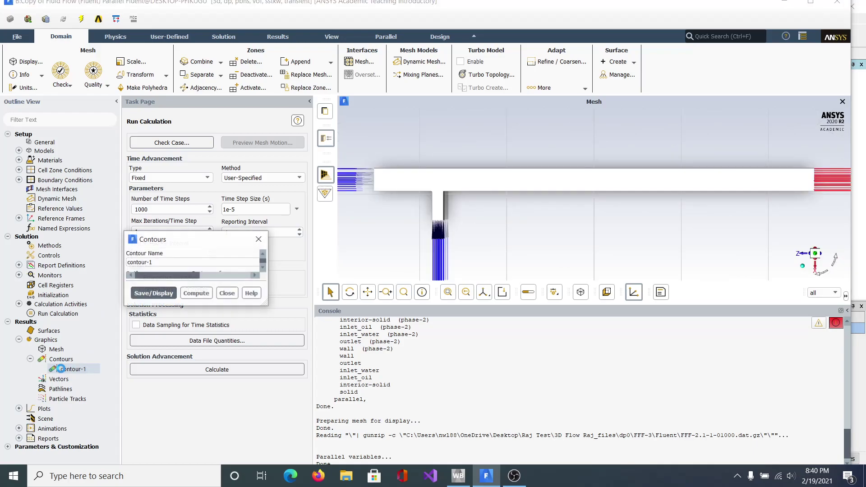
pyautogui.click(396, 333)
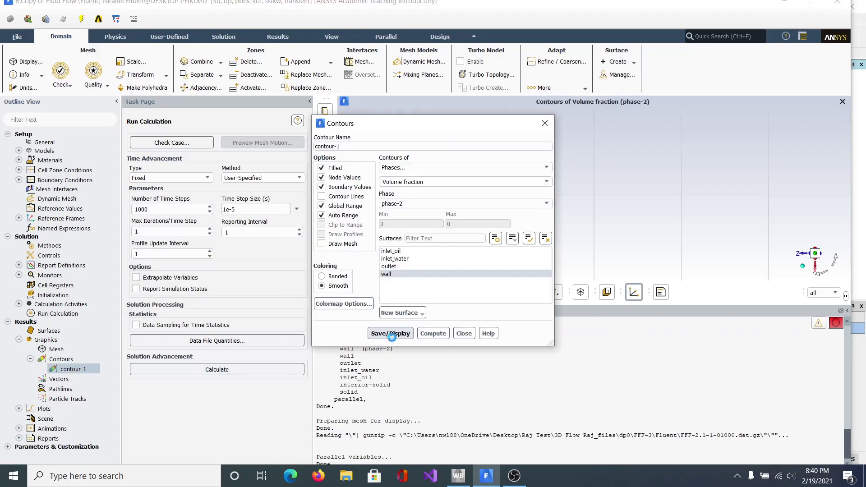
pyautogui.click(465, 334)
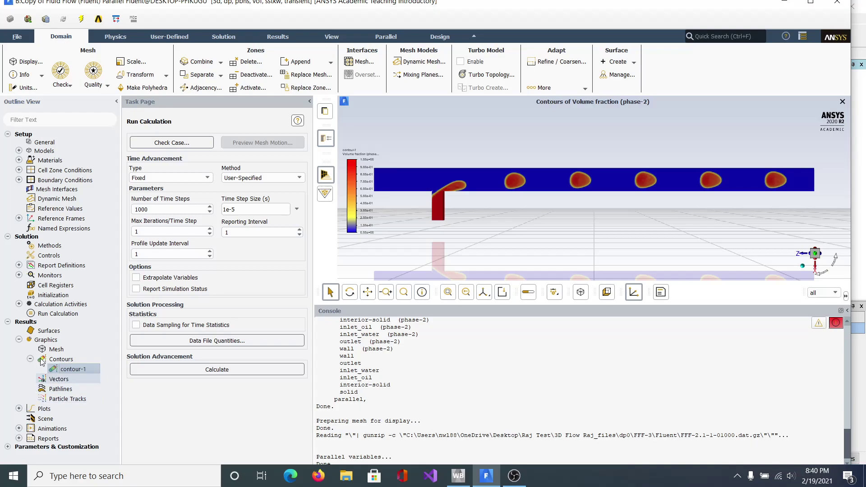
# Examine the color distribution of colormap cmap-0 used by contour-1, and close the contour and colormap settings unchanged.
pyautogui.doubleClick(75, 369)
pyautogui.click(344, 304)
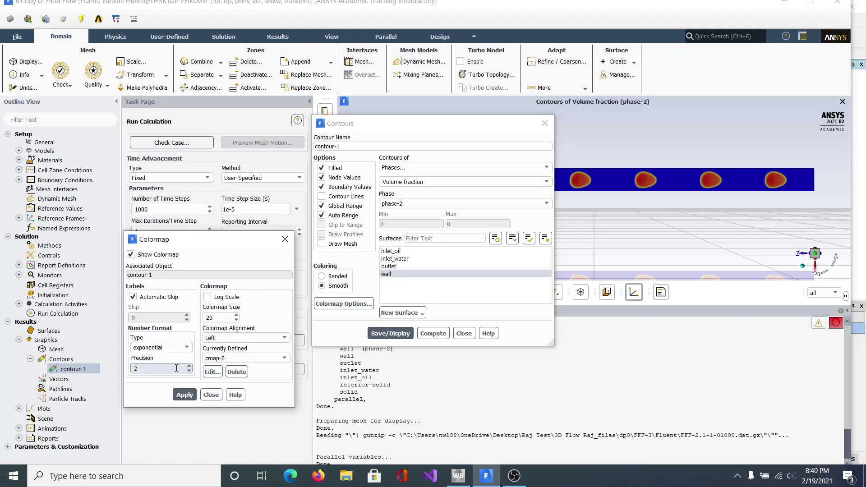
pyautogui.click(213, 372)
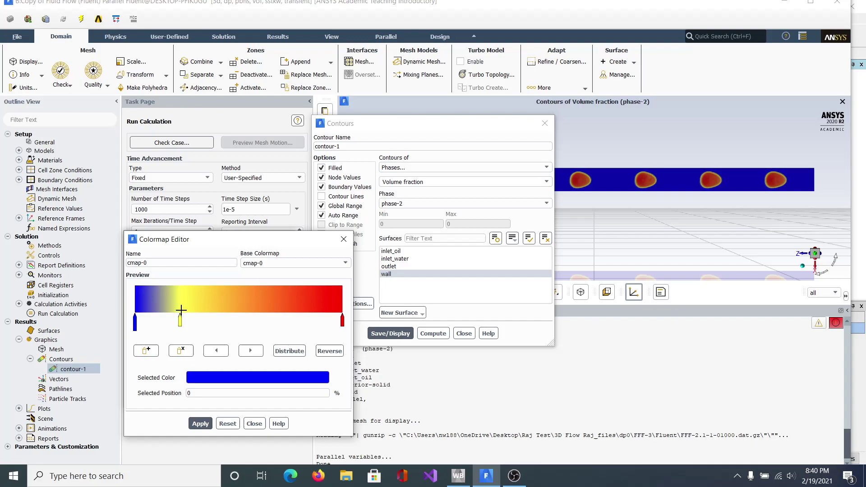
pyautogui.click(253, 423)
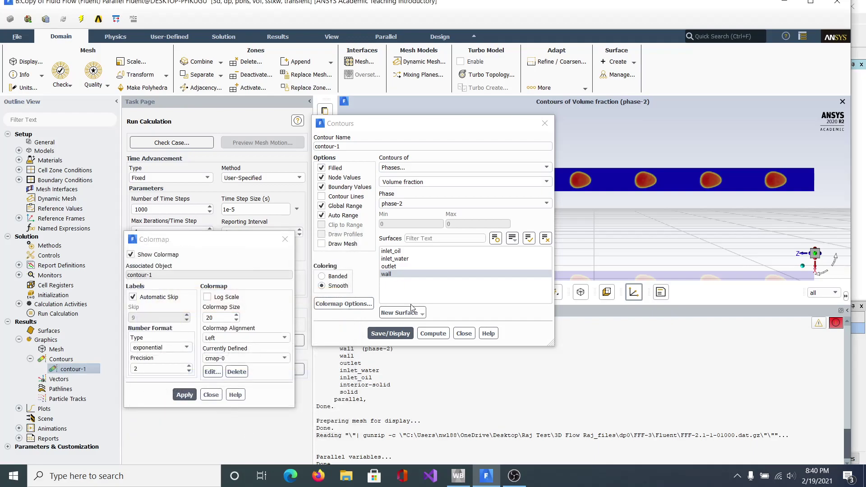
pyautogui.click(462, 333)
pyautogui.click(210, 395)
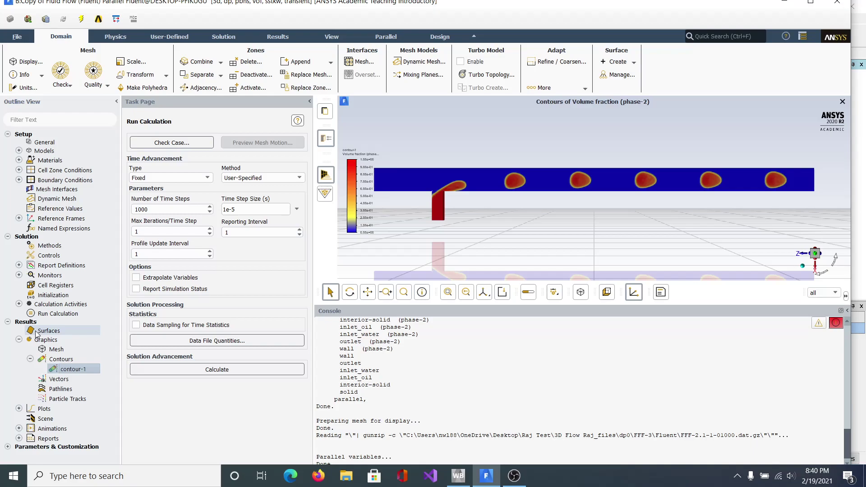
# Review the definition of solution animation animation-2, including its recording frequency, view and animation object.
pyautogui.click(19, 304)
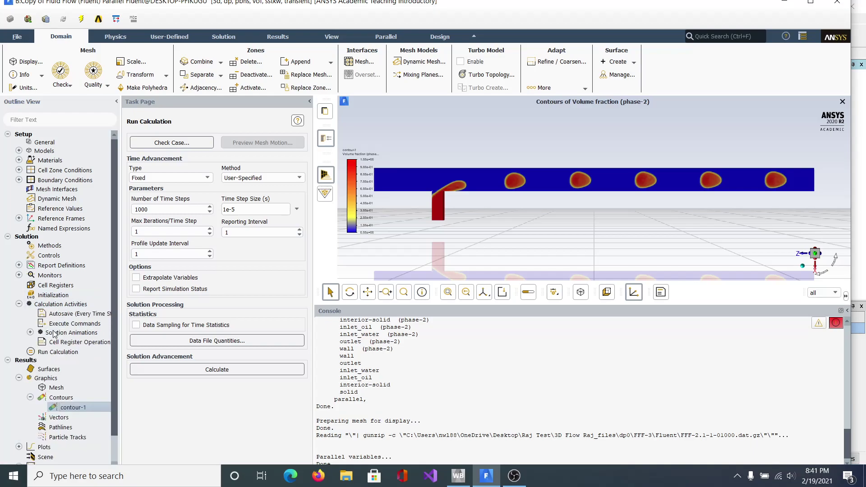
pyautogui.click(30, 333)
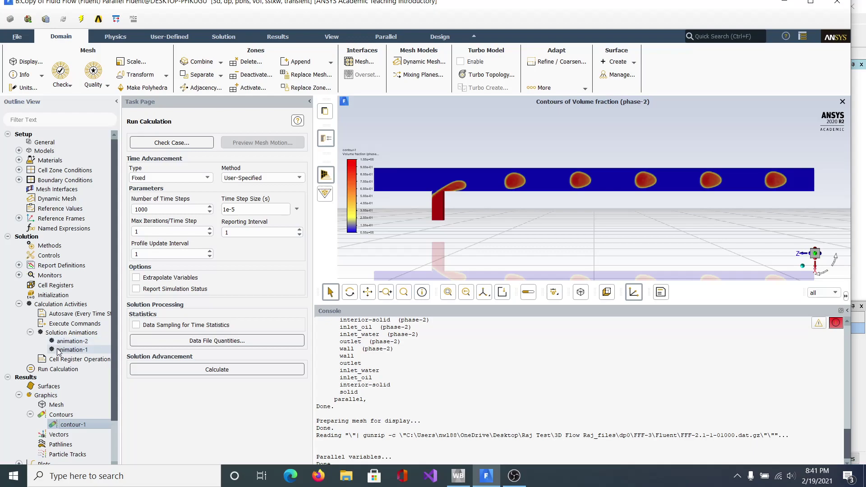
pyautogui.click(66, 344)
pyautogui.doubleClick(66, 345)
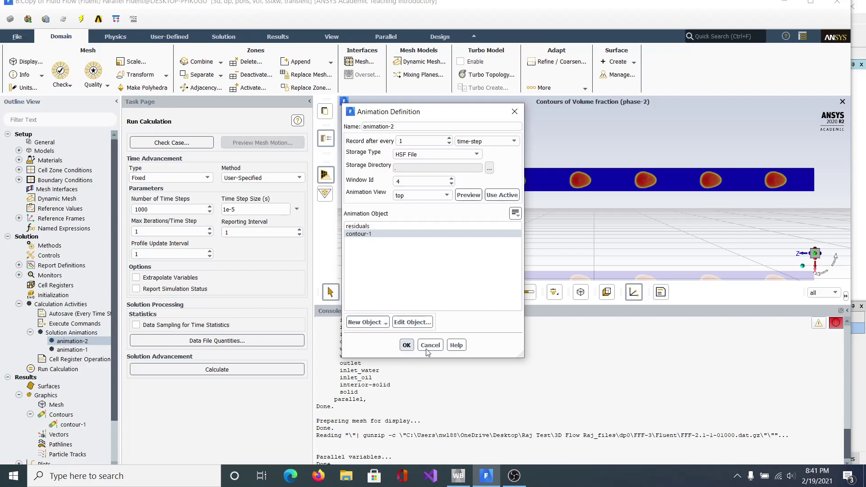
pyautogui.click(406, 344)
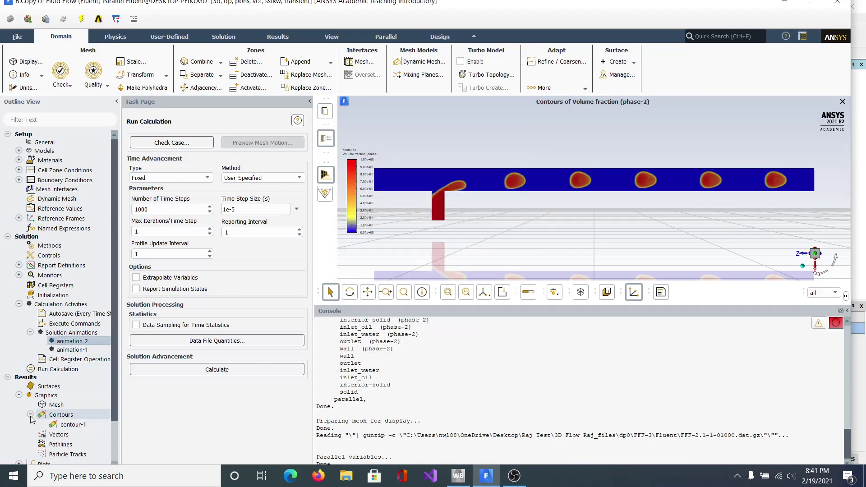
# Open the results animation playback and try to play the animation-2 sequence.
pyautogui.scroll(-3, 45, 406)
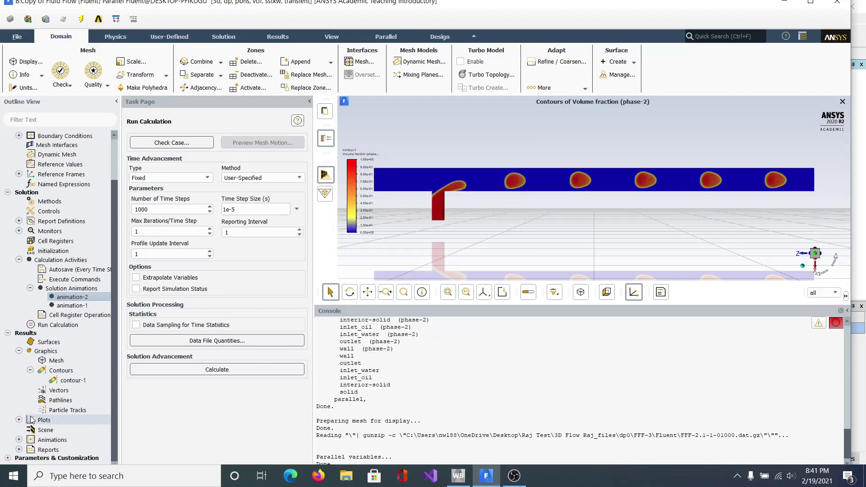
pyautogui.click(19, 440)
pyautogui.doubleClick(58, 450)
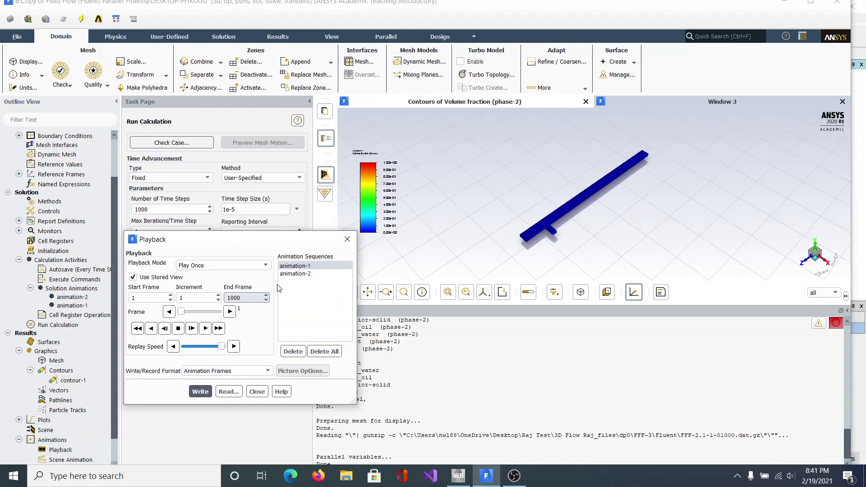
pyautogui.click(295, 273)
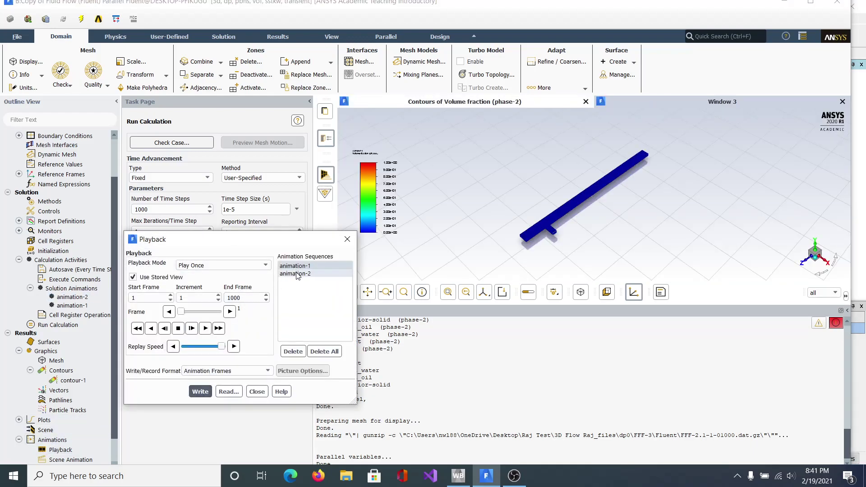
pyautogui.click(205, 331)
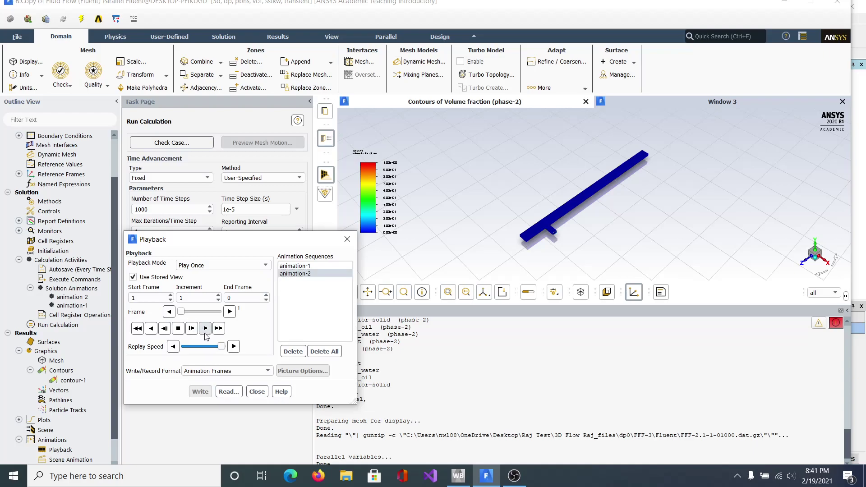
# Try to play the animation-1 sequence with the frame increment set to 4.
pyautogui.click(298, 266)
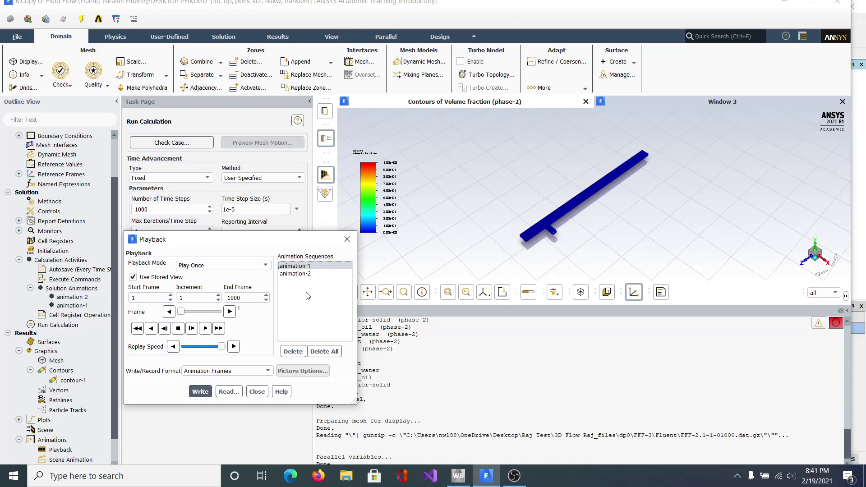
pyautogui.click(217, 297)
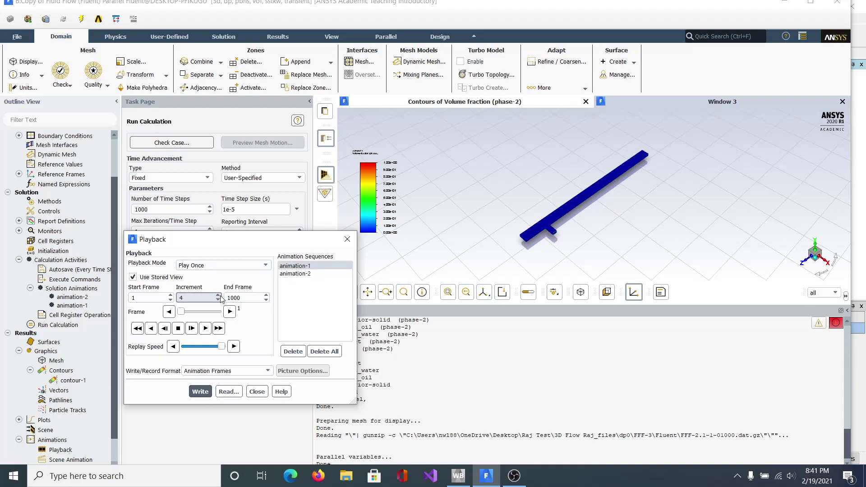
pyautogui.click(219, 327)
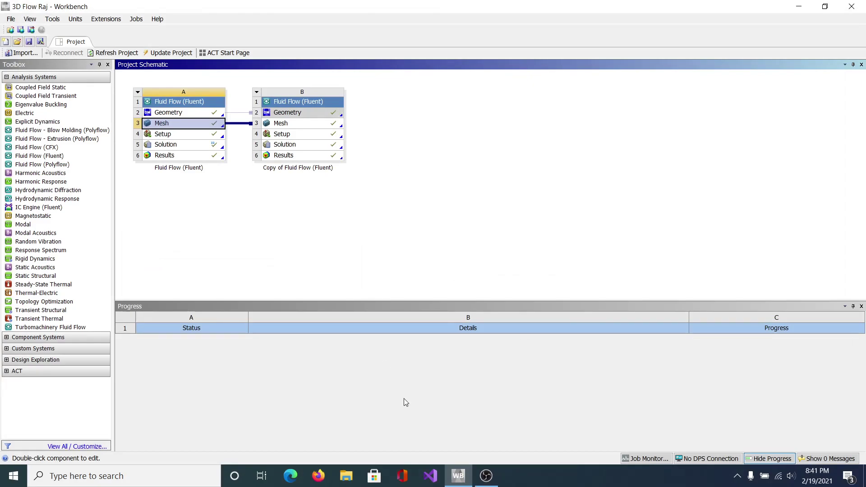
# Open the solution of the copied Fluid Flow (Fluent) system for editing and dismiss the behavioral changes notice.
pyautogui.rightClick(290, 148)
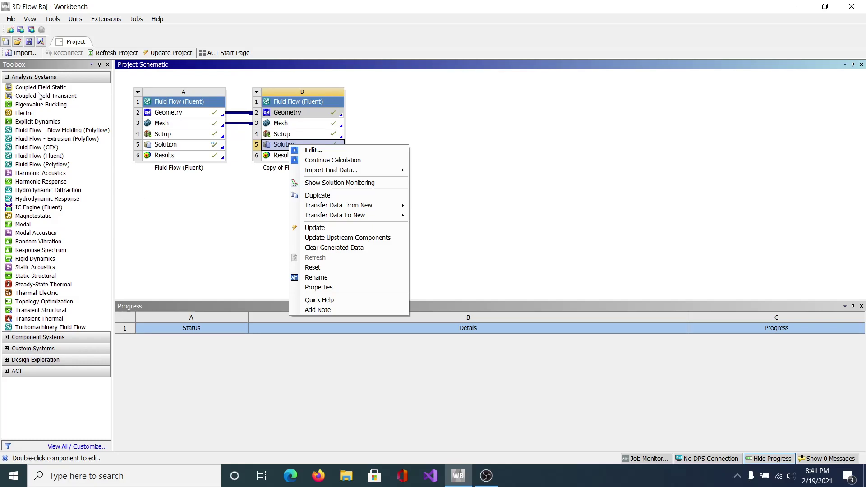
pyautogui.click(338, 153)
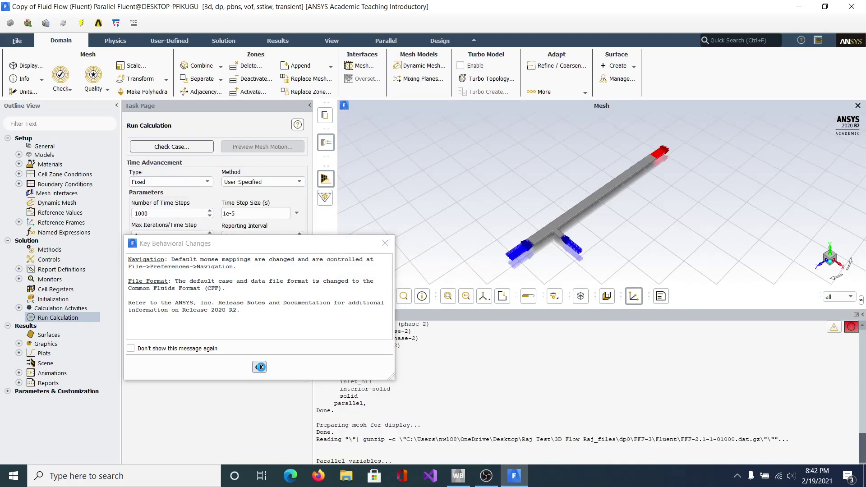
pyautogui.click(259, 366)
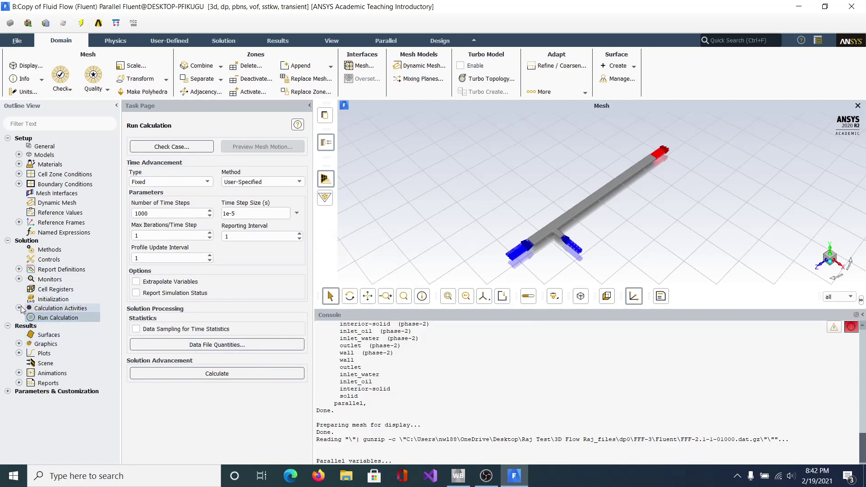
# Open the results animation playback and set the frame increment to 5 for animation-1.
pyautogui.click(18, 372)
pyautogui.click(78, 386)
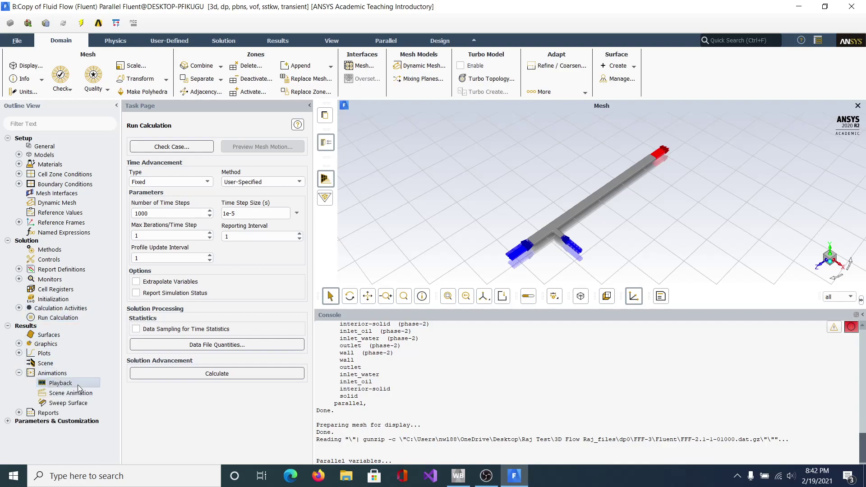
pyautogui.doubleClick(78, 388)
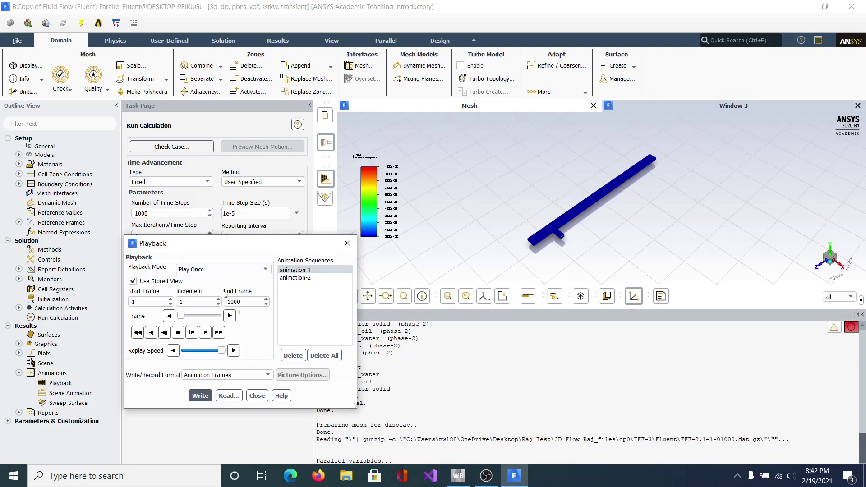
pyautogui.doubleClick(212, 302)
pyautogui.write('4')
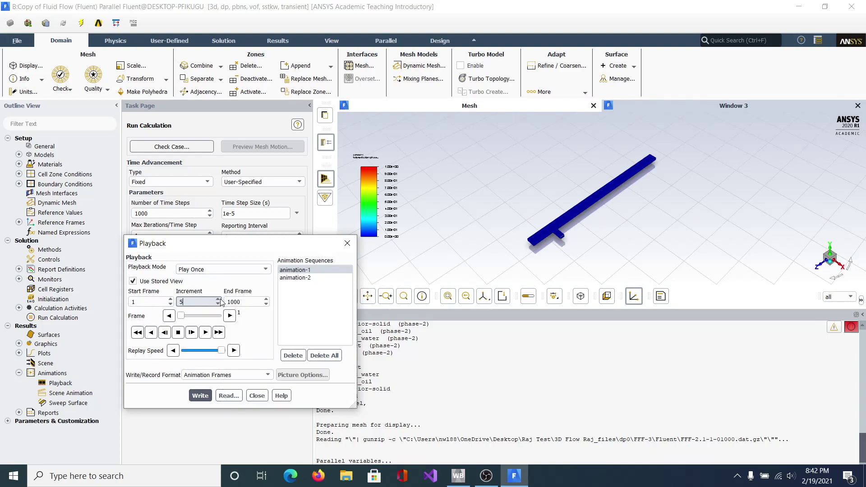
# Play animation-1 to its last frame with a frame increment of 10 and examine a droplet in the channel close up, looking along the Y axis.
pyautogui.moveTo(187, 302); pyautogui.dragTo(178, 310)
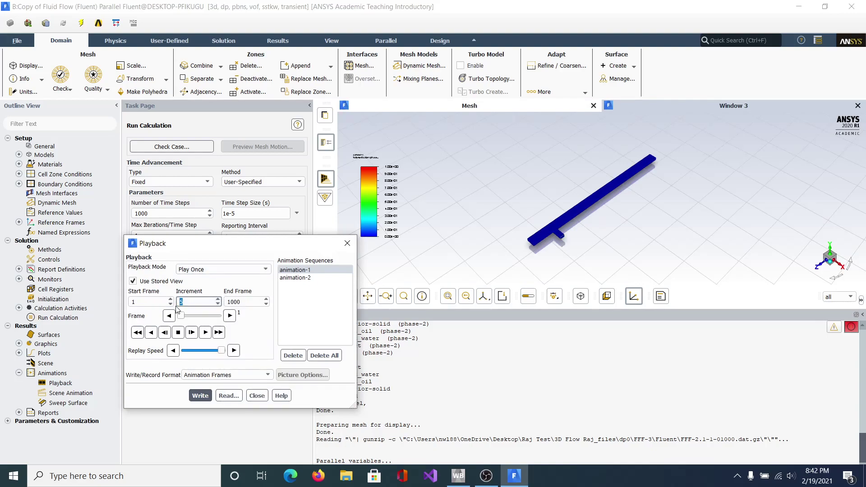
pyautogui.click(218, 332)
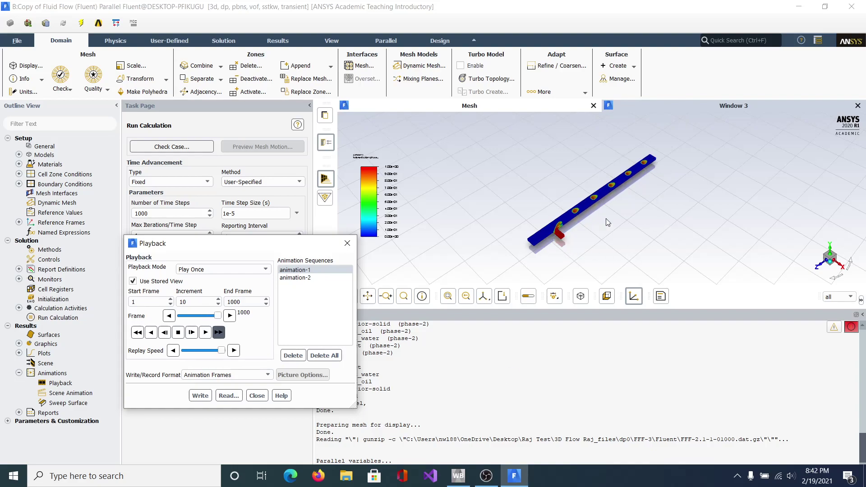
pyautogui.click(828, 250)
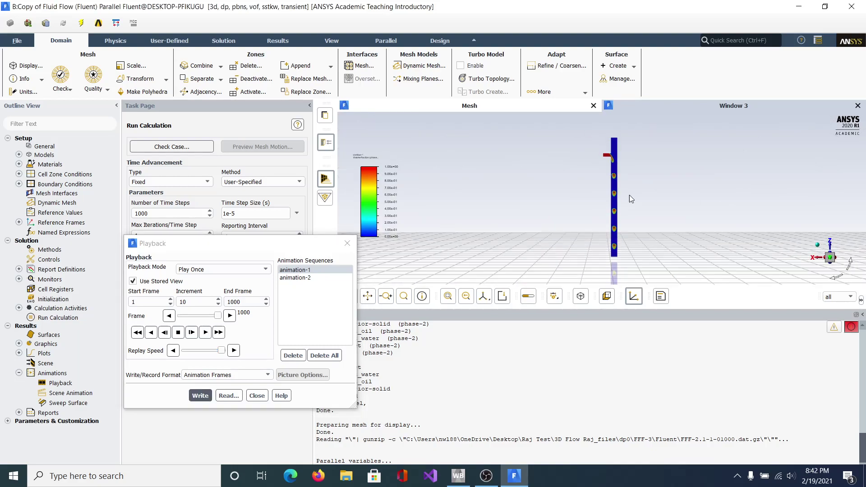
pyautogui.scroll(5, 629, 195)
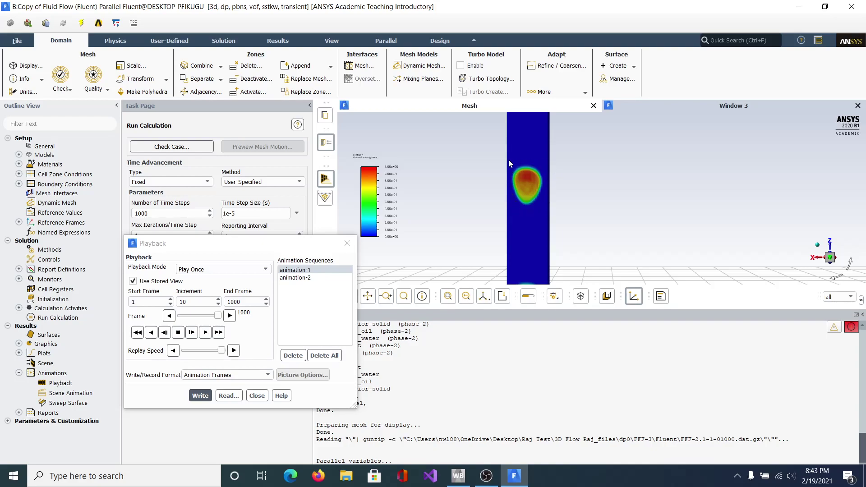
# Close the animation playback of the copied Fluid Flow (Fluent) system.
pyautogui.click(236, 214)
pyautogui.click(256, 395)
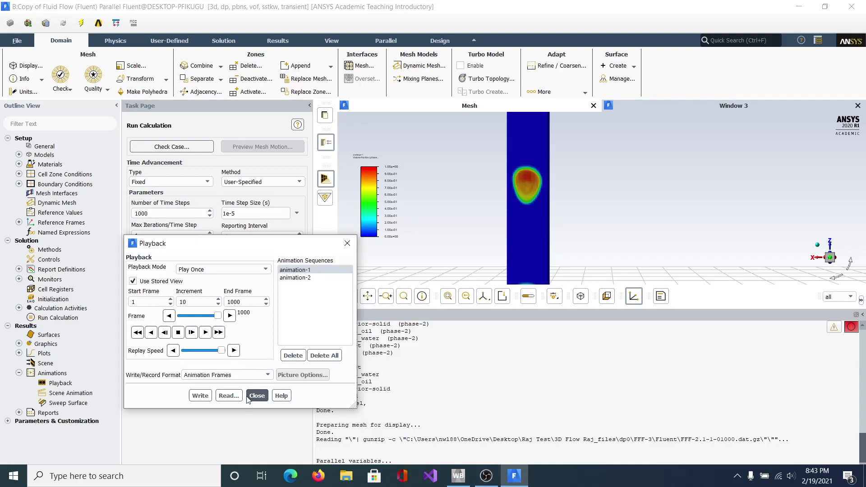
pyautogui.click(252, 398)
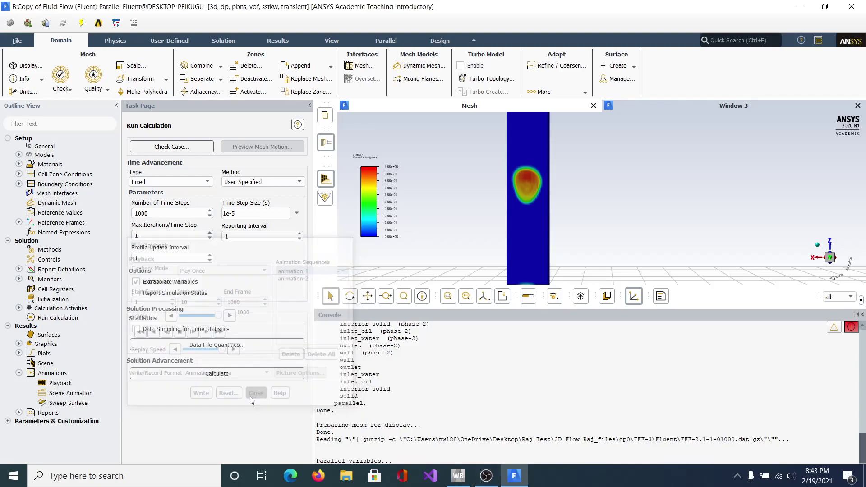
pyautogui.click(486, 477)
pyautogui.rightClick(486, 477)
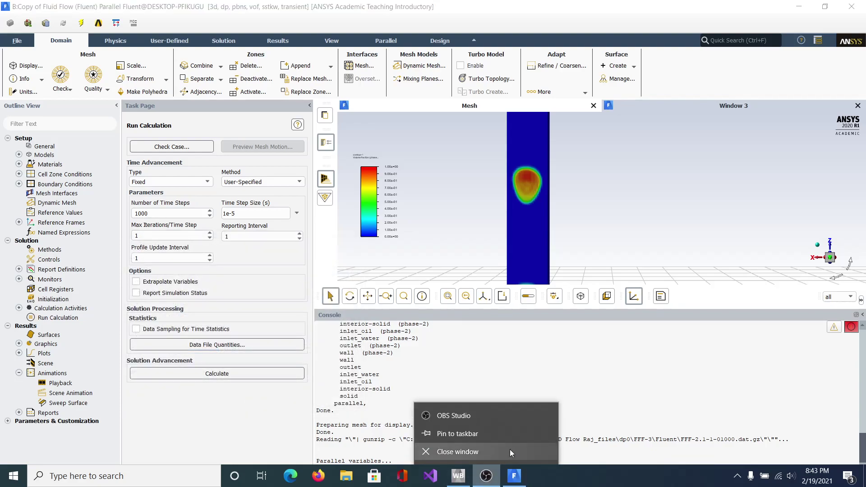
pyautogui.click(479, 419)
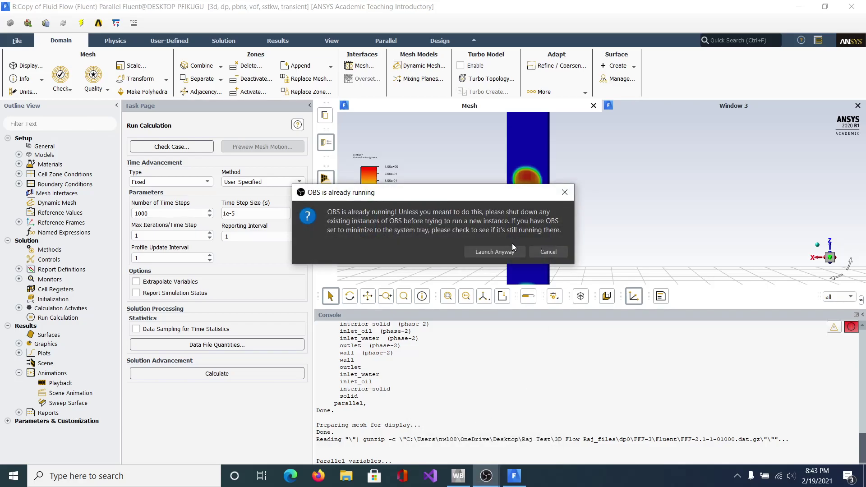
pyautogui.click(548, 252)
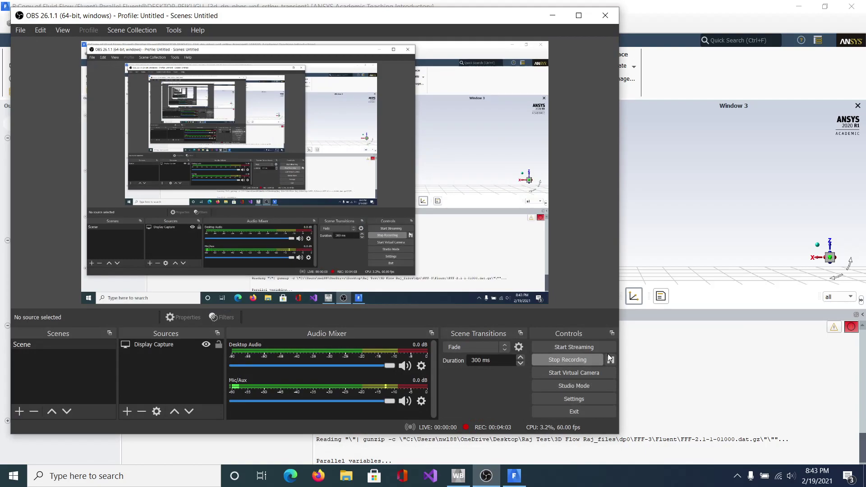
pyautogui.click(611, 359)
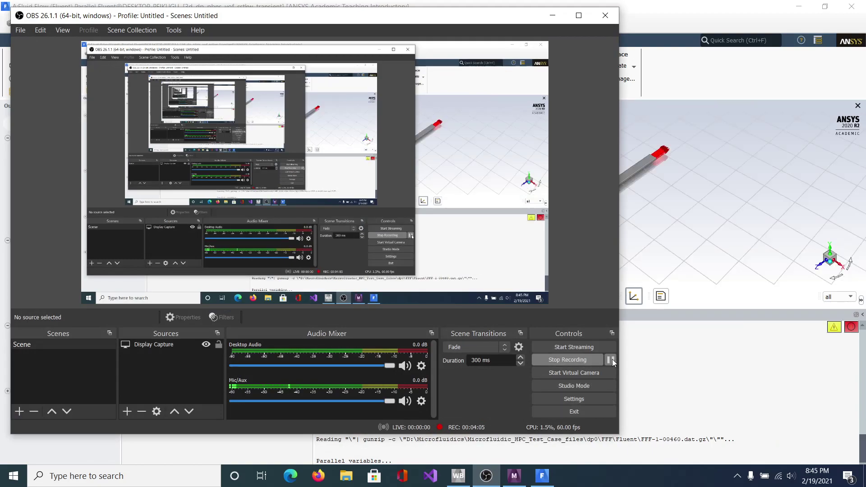
# Bring up the T-junction mesh in the Meshing application, close that application and switch to the Fluent window of the Fluid Flow (Fluent) system.
pyautogui.click(514, 476)
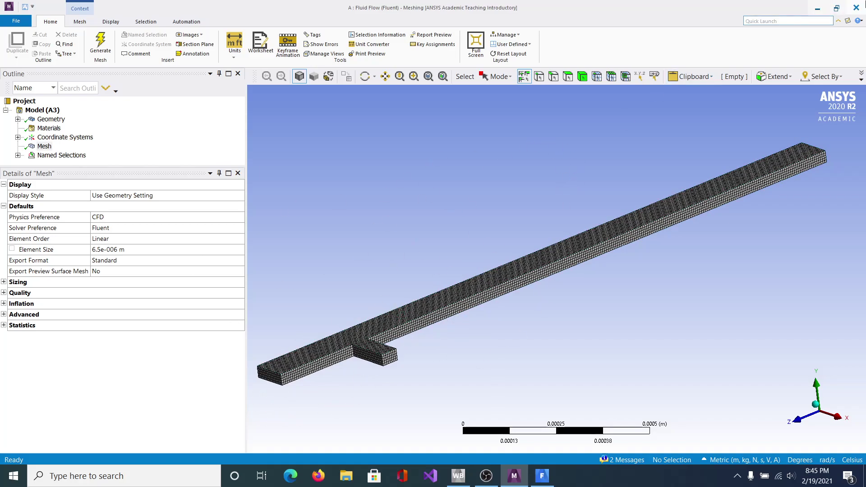
pyautogui.click(855, 8)
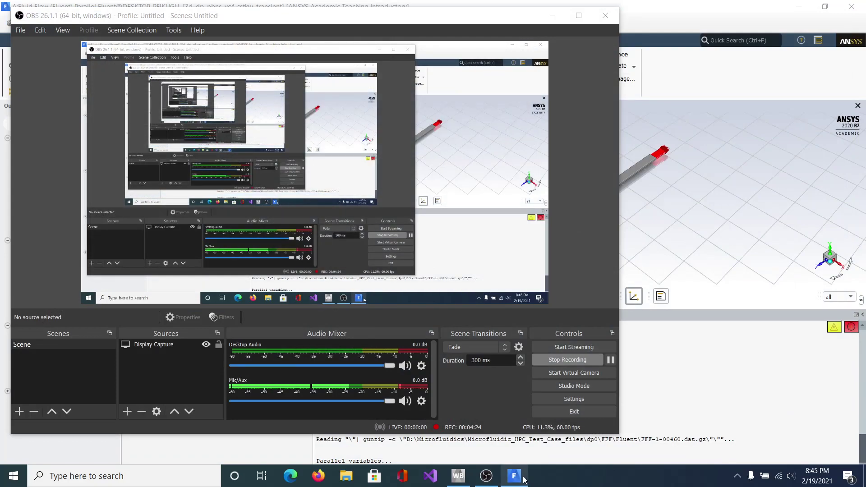
pyautogui.click(514, 475)
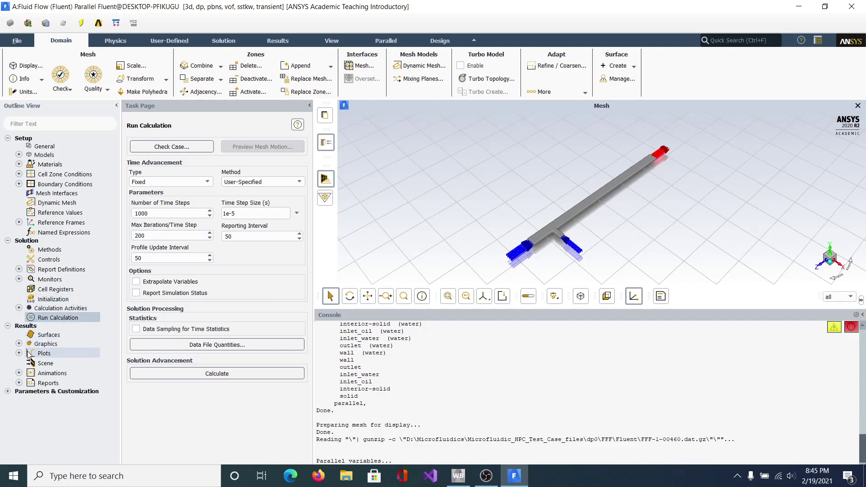
# Open the results animation playback and play the animation-1 sequence fast-forward through to frame 460.
pyautogui.click(19, 373)
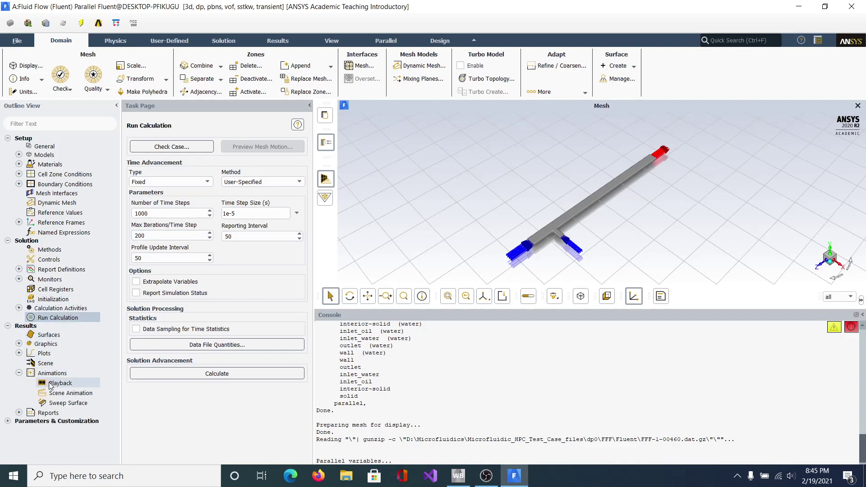
pyautogui.click(50, 383)
pyautogui.doubleClick(51, 383)
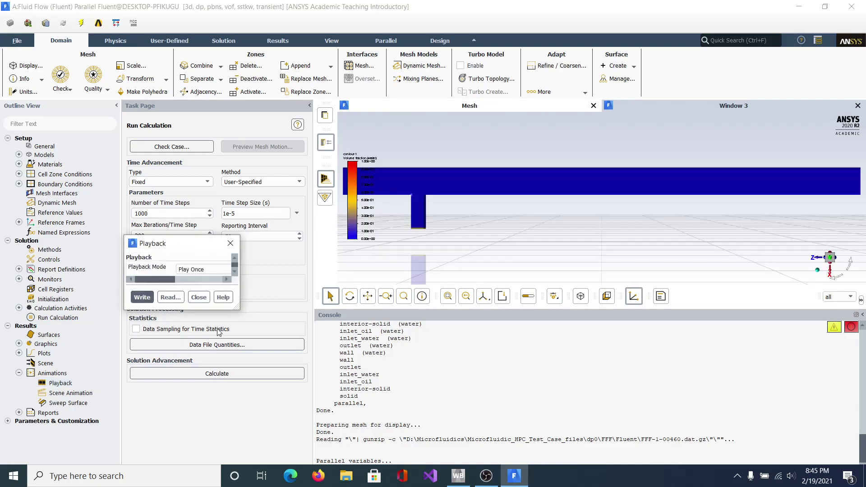
pyautogui.click(218, 332)
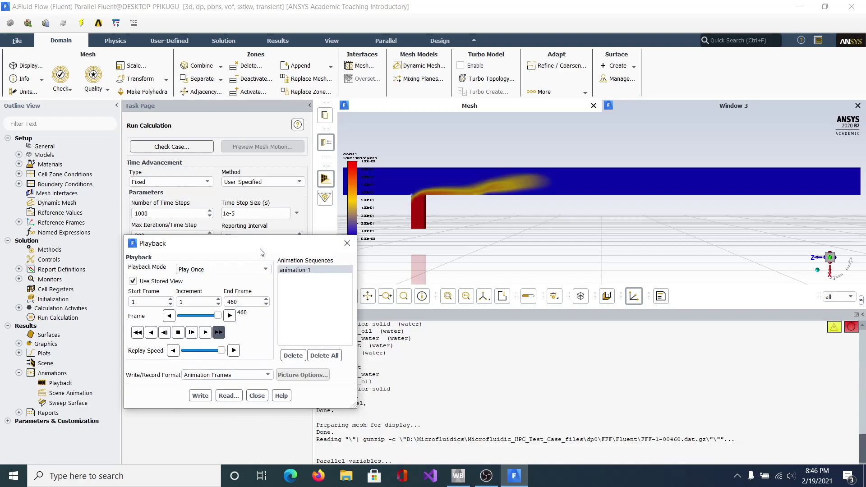
# Move the Playback dialog off the Run Calculation parameters to review them, and switch to the Microfluidic_HPC_Test_Case Workbench project.
pyautogui.moveTo(261, 251); pyautogui.dragTo(255, 289)
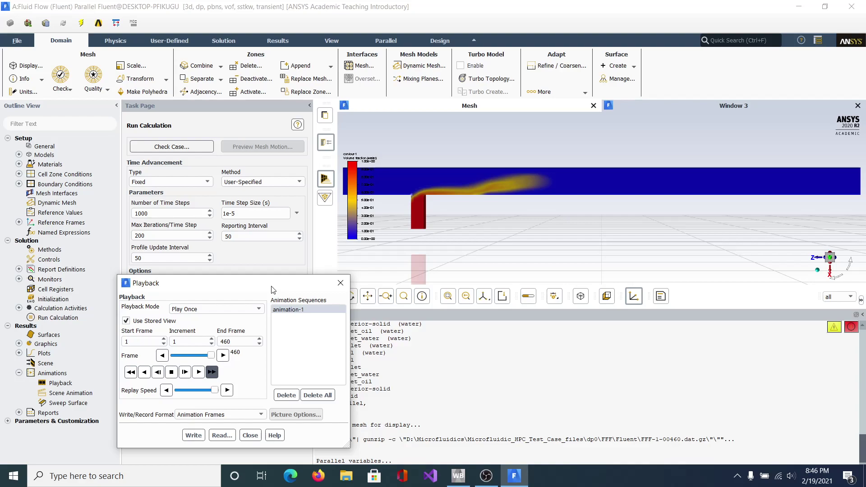
pyautogui.click(145, 236)
pyautogui.moveTo(458, 475)
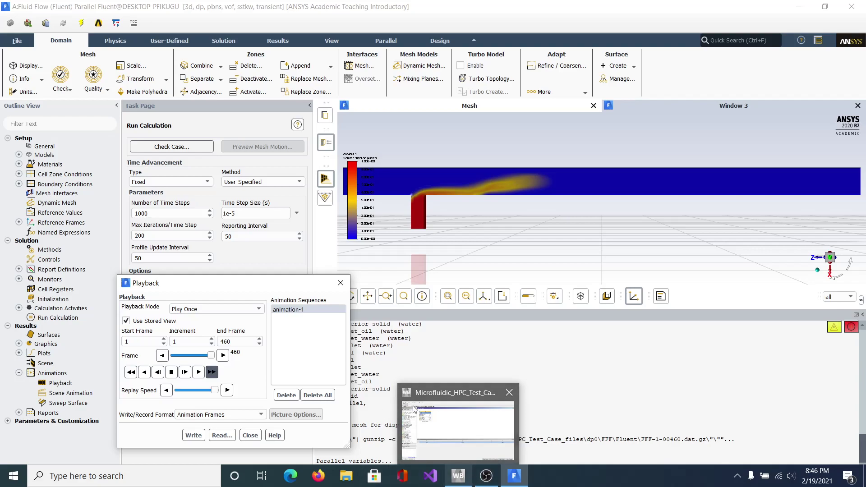